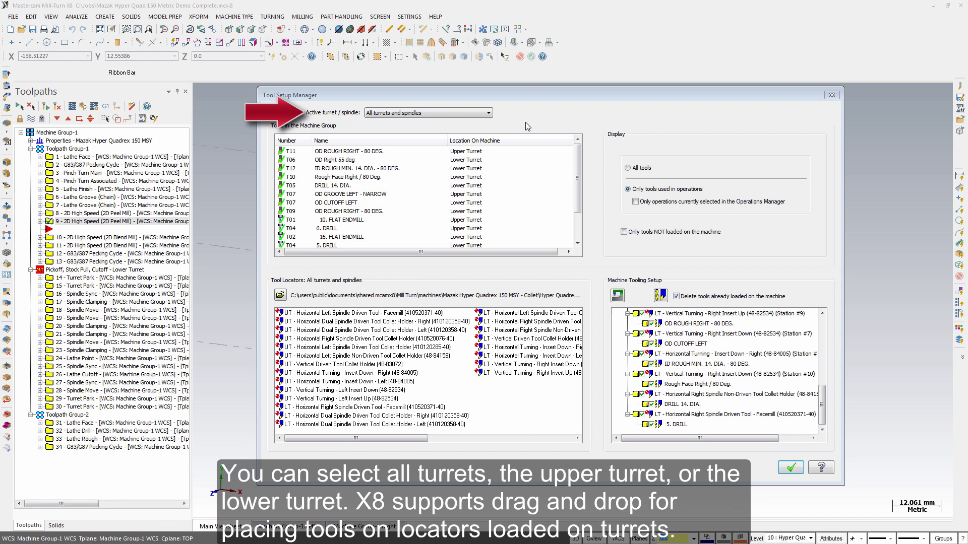
# Filter the tool list to Upper, then Lower Turret, and load T02 and T08 onto Lower Turret stations.
pyautogui.click(488, 114)
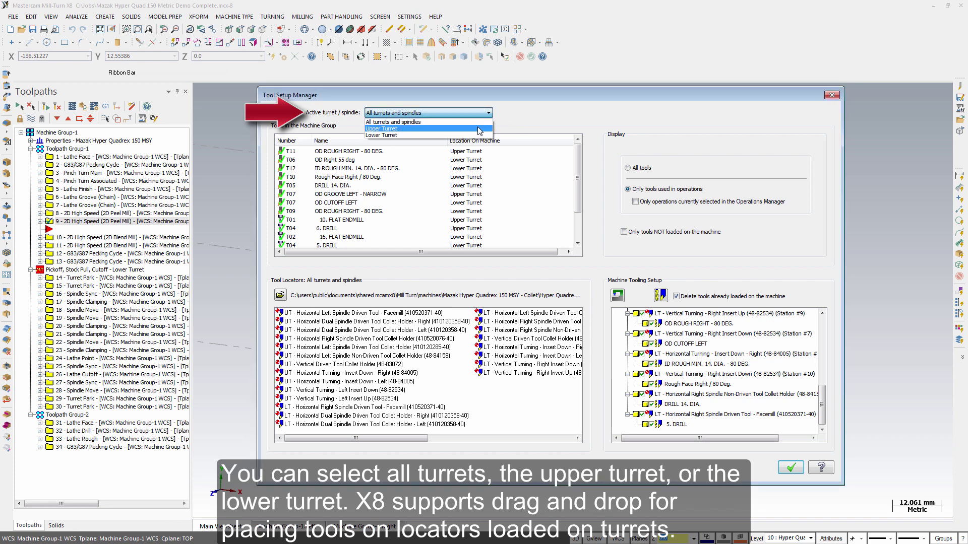
pyautogui.click(482, 127)
pyautogui.click(489, 113)
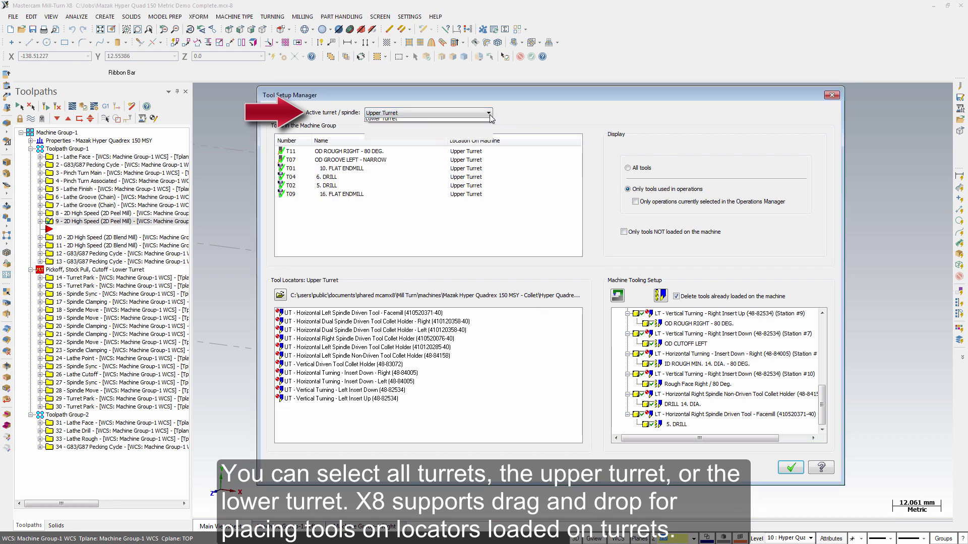
pyautogui.click(472, 133)
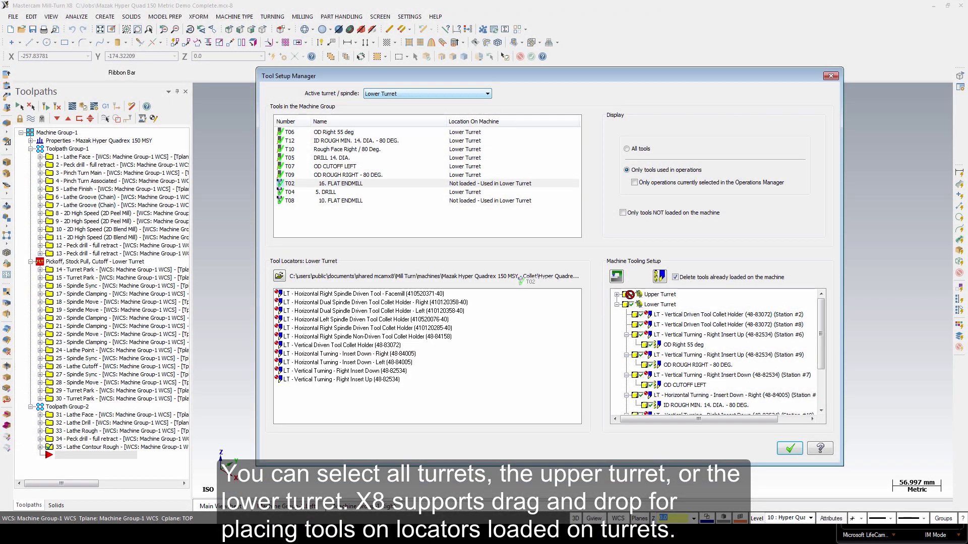
pyautogui.moveTo(605, 312); pyautogui.dragTo(692, 315)
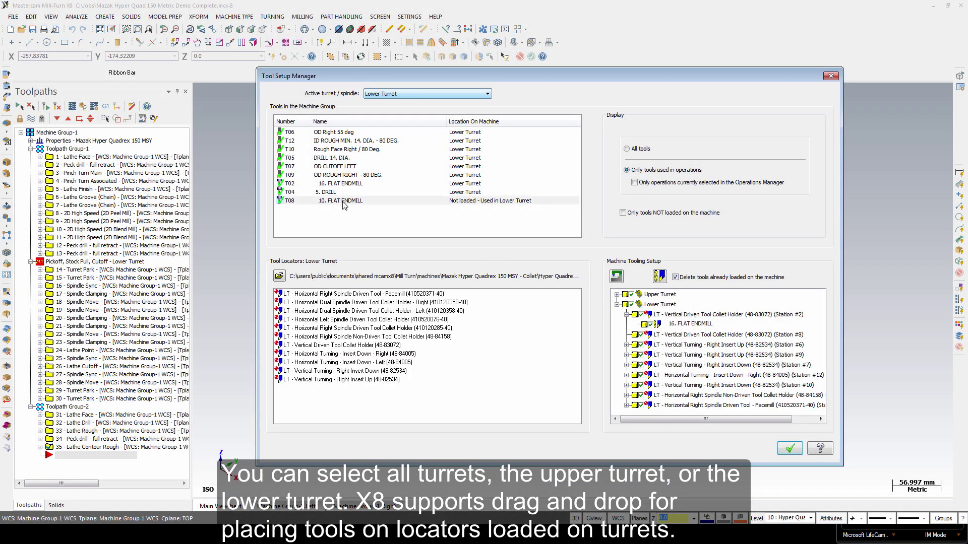
pyautogui.moveTo(539, 283); pyautogui.dragTo(680, 335)
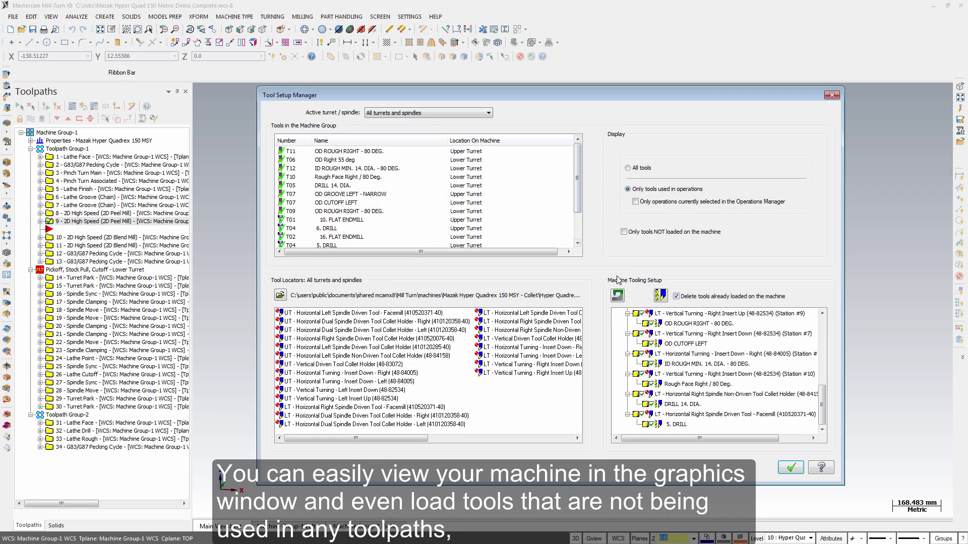
# Leave Tool Setup for the Mazak Hyper Quadrex machine view, zooming and orbiting to inspect the turrets.
pyautogui.click(617, 295)
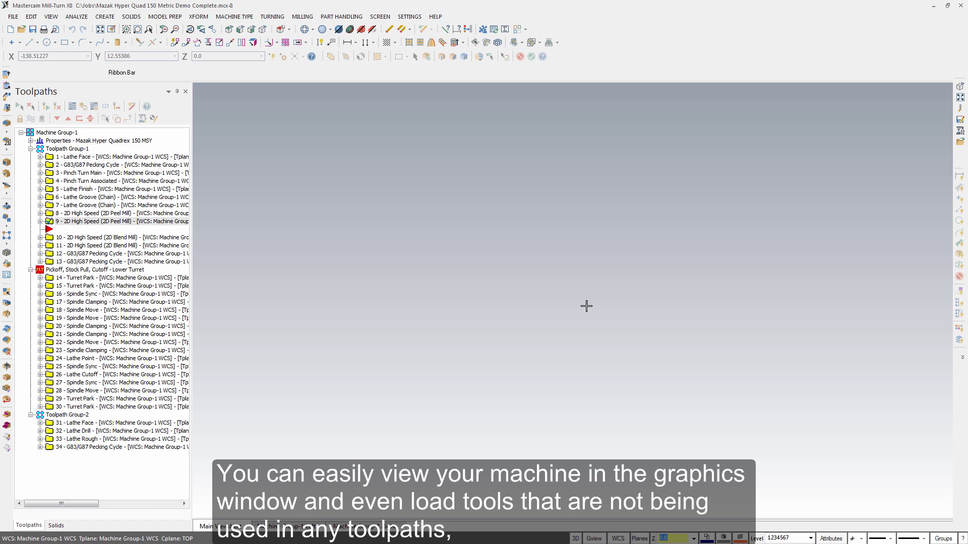
pyautogui.scroll(5, 545, 388)
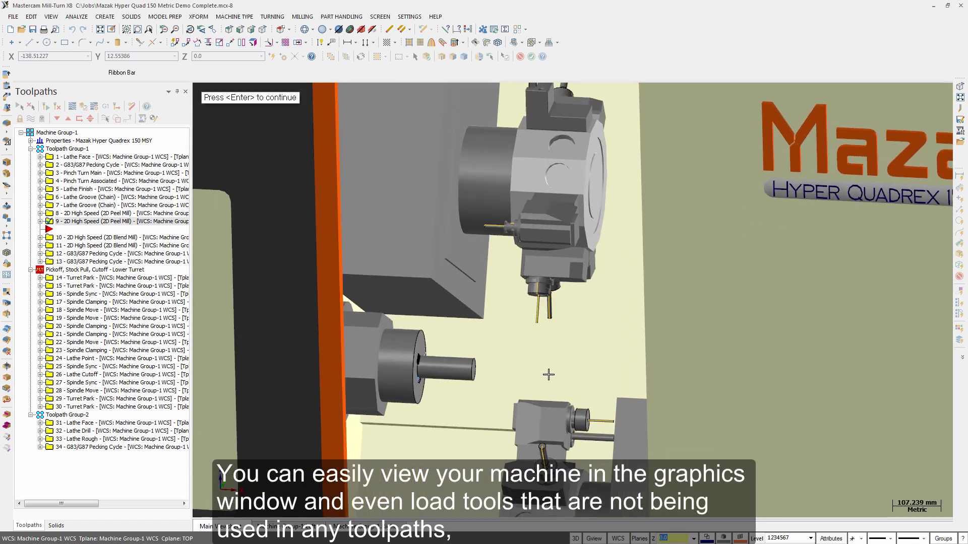
pyautogui.moveTo(547, 376)
pyautogui.mouseDown(button='middle')
pyautogui.moveTo(620, 372)
pyautogui.moveTo(579, 372)
pyautogui.moveTo(594, 368)
pyautogui.moveTo(564, 383)
pyautogui.moveTo(592, 386)
pyautogui.moveTo(543, 388)
pyautogui.mouseUp(button='middle')
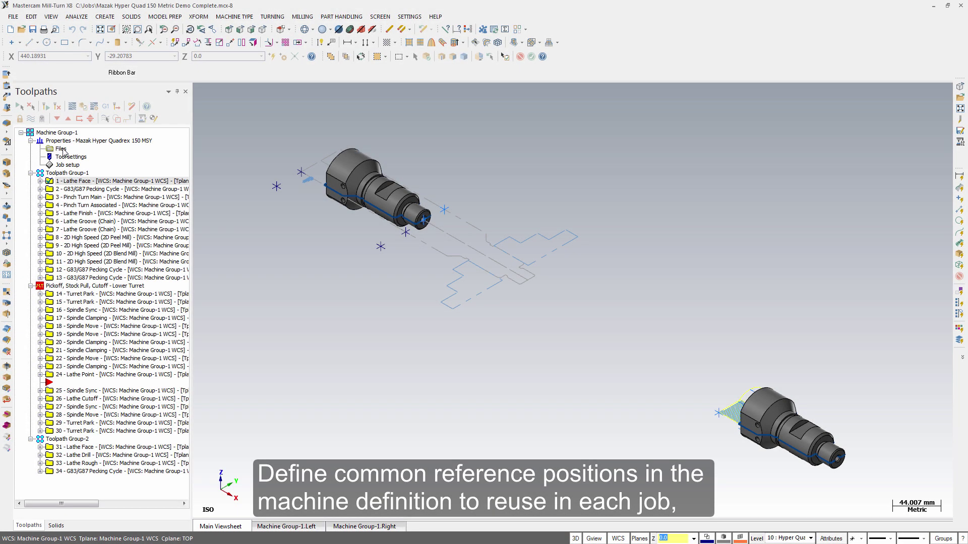
# Open the machine definition's reference position settings from the machine group properties.
pyautogui.click(62, 149)
pyautogui.click(421, 199)
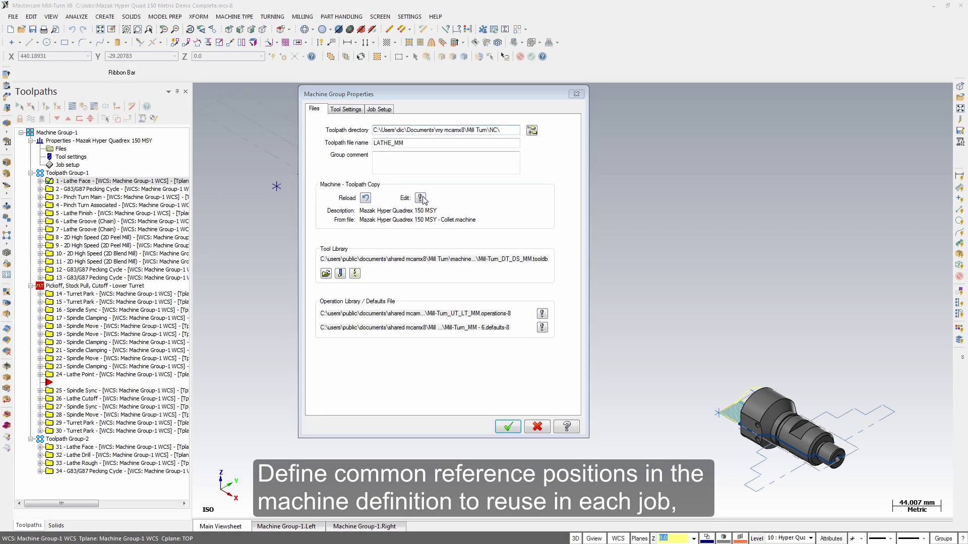
pyautogui.click(370, 128)
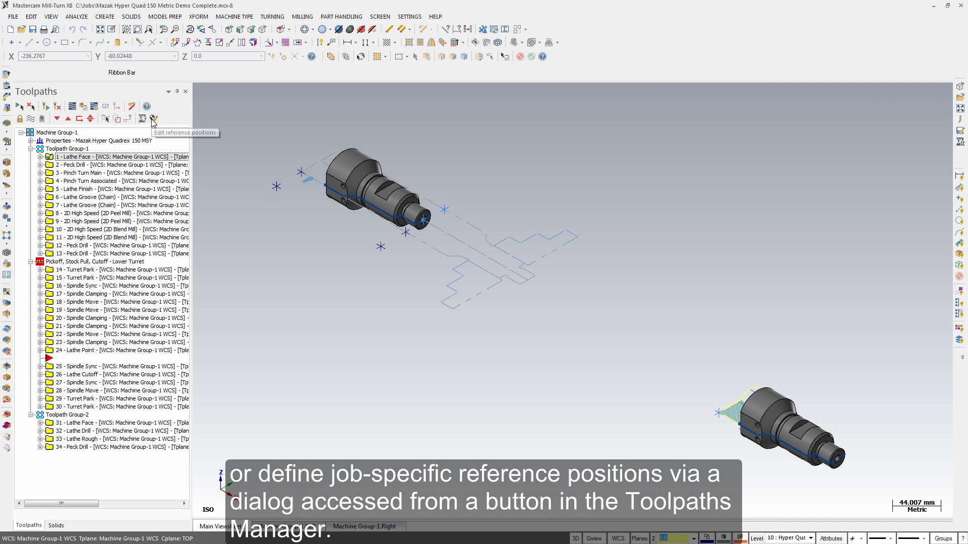
# Add a new job reference position named 'Clear tool change' beside Lower Park Left.
pyautogui.click(153, 119)
pyautogui.click(461, 156)
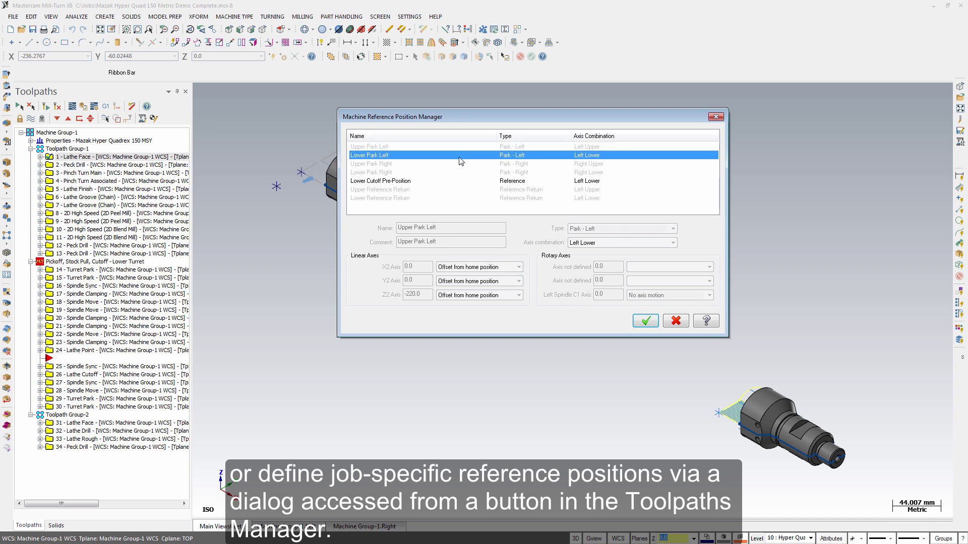
pyautogui.rightClick(459, 158)
pyautogui.click(494, 164)
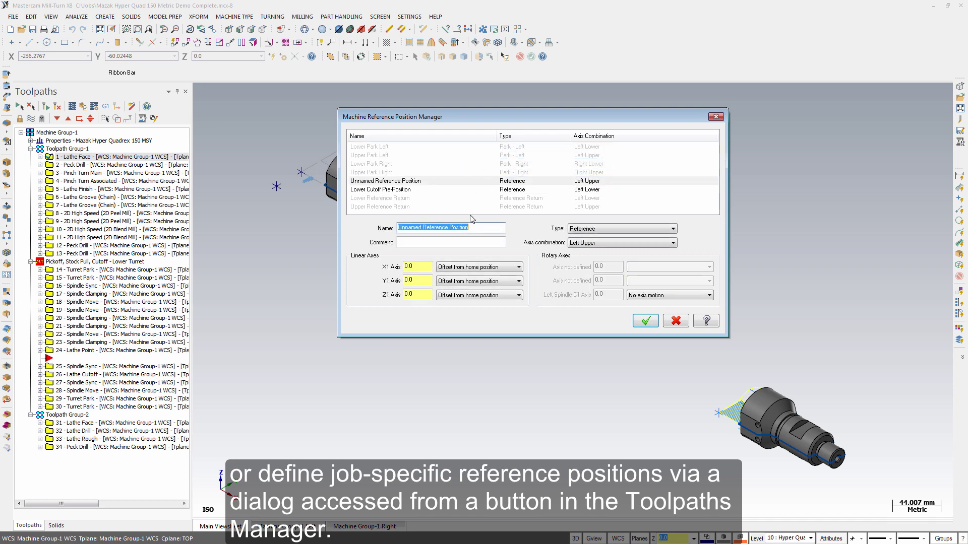
pyautogui.write('C')
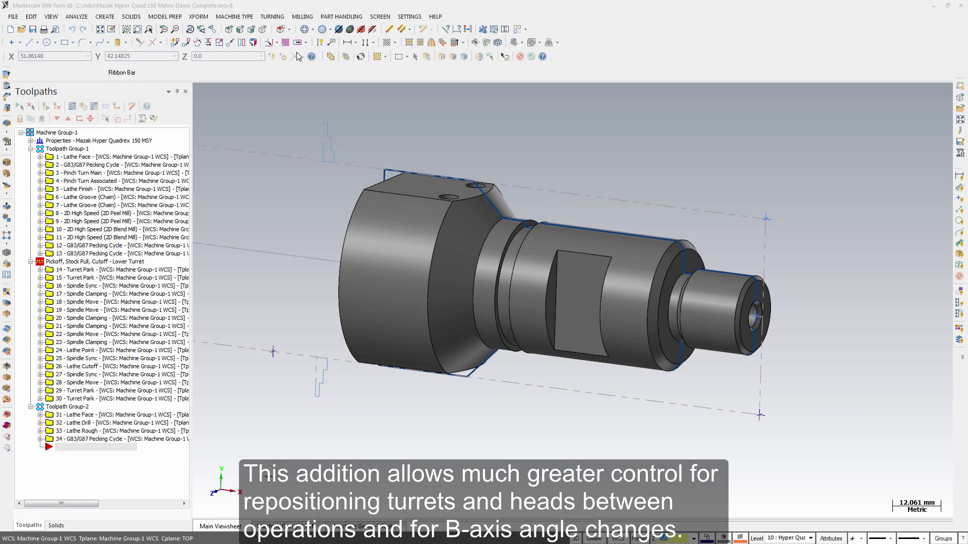
# Start a Manual Entry toolpath from the Turning toolpath menu.
pyautogui.click(273, 18)
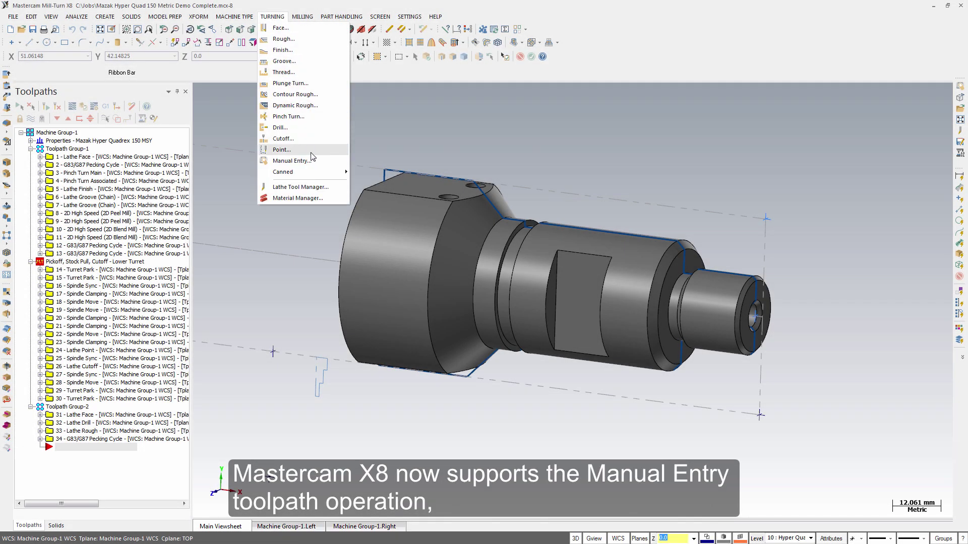
pyautogui.click(292, 161)
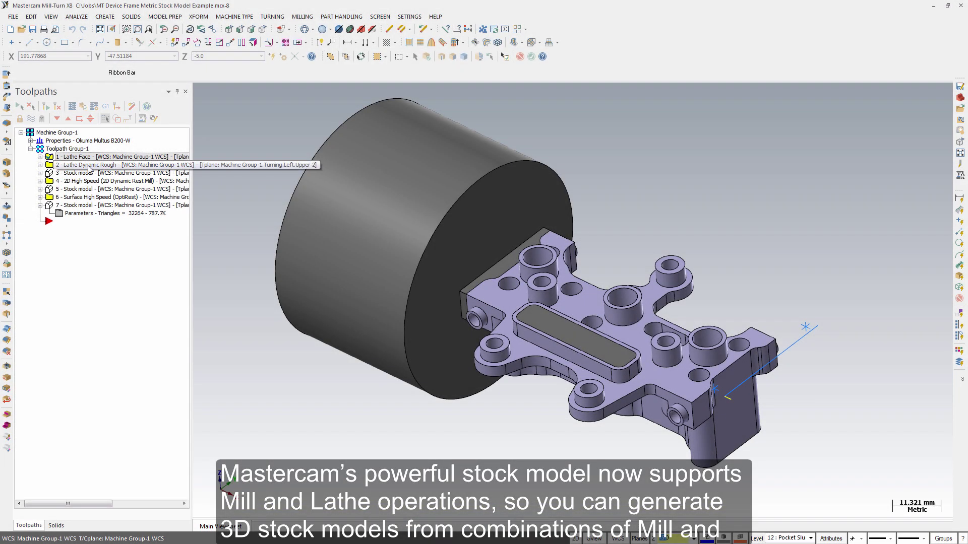
# Review the turning, milling and surface toolpaths with their stock models, then open operation 7's stock parameters.
pyautogui.click(89, 165)
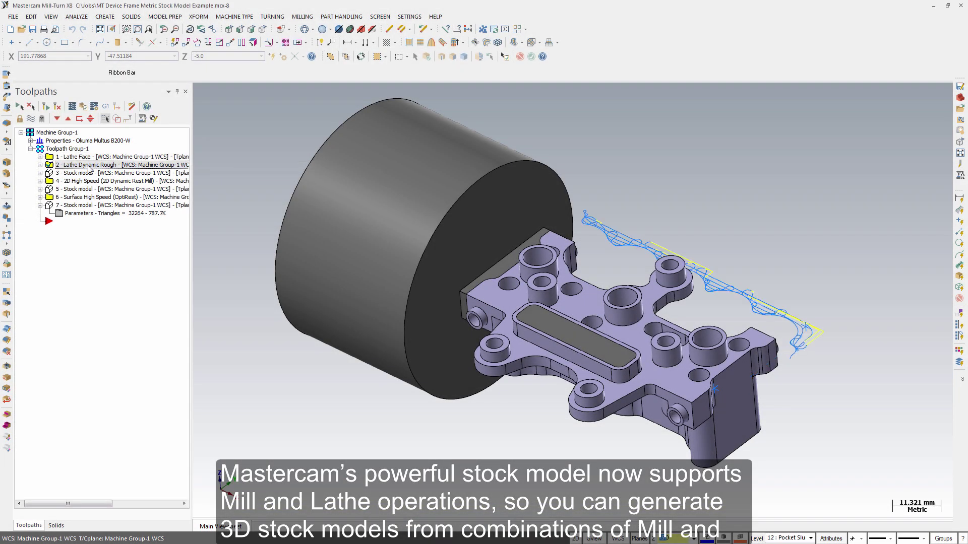
pyautogui.click(89, 173)
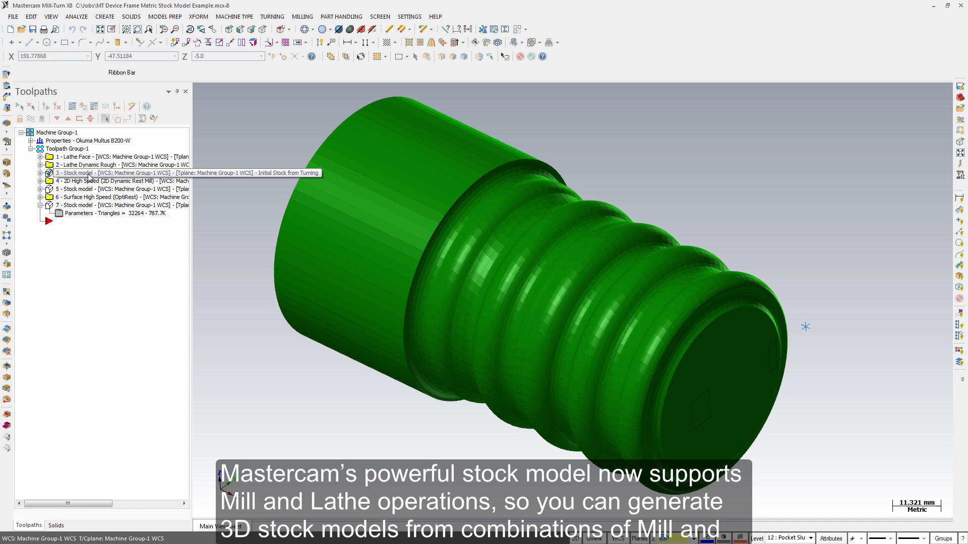
pyautogui.click(82, 181)
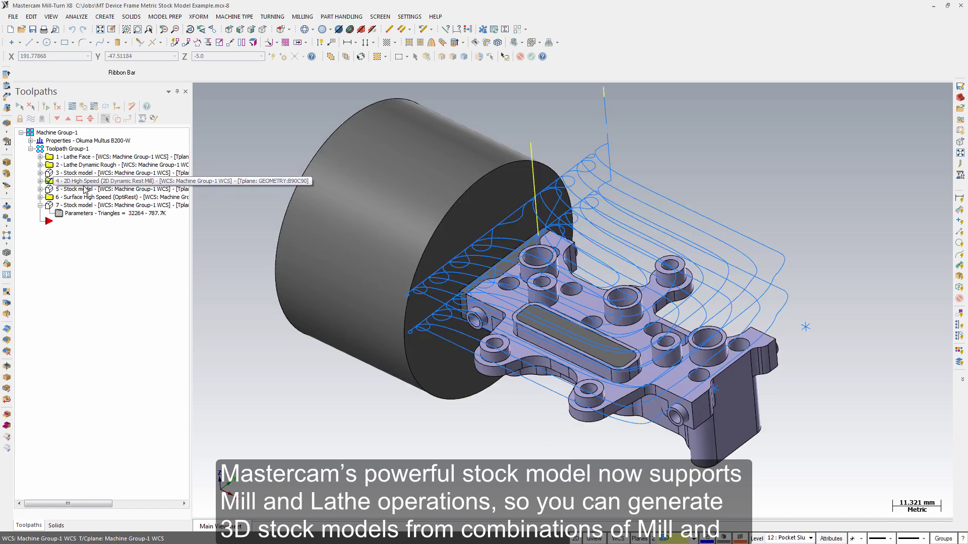
pyautogui.click(86, 190)
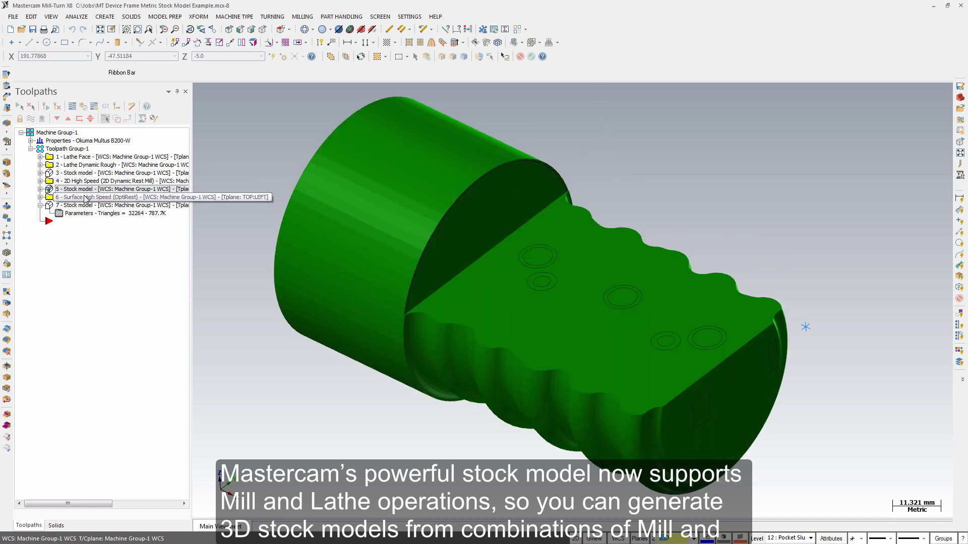
pyautogui.click(84, 198)
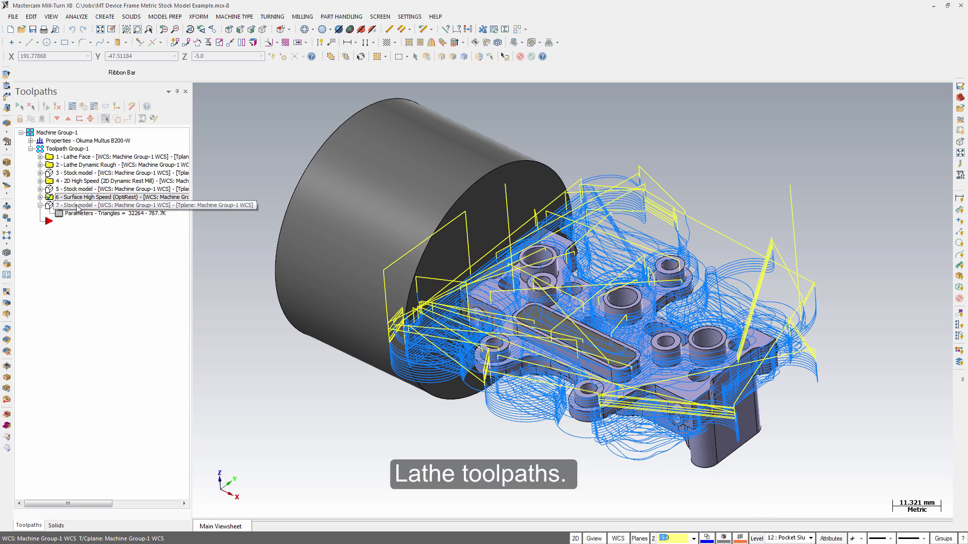
pyautogui.click(76, 207)
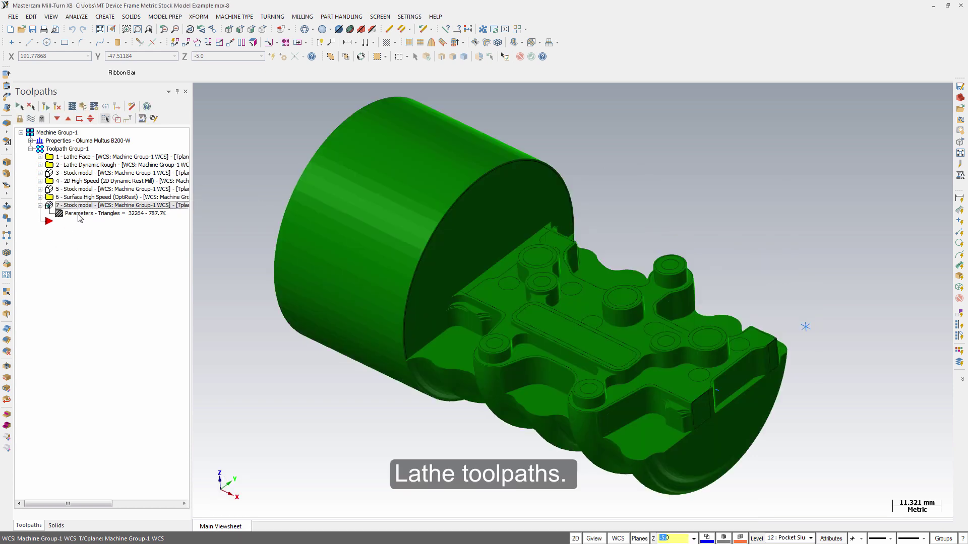
pyautogui.click(78, 214)
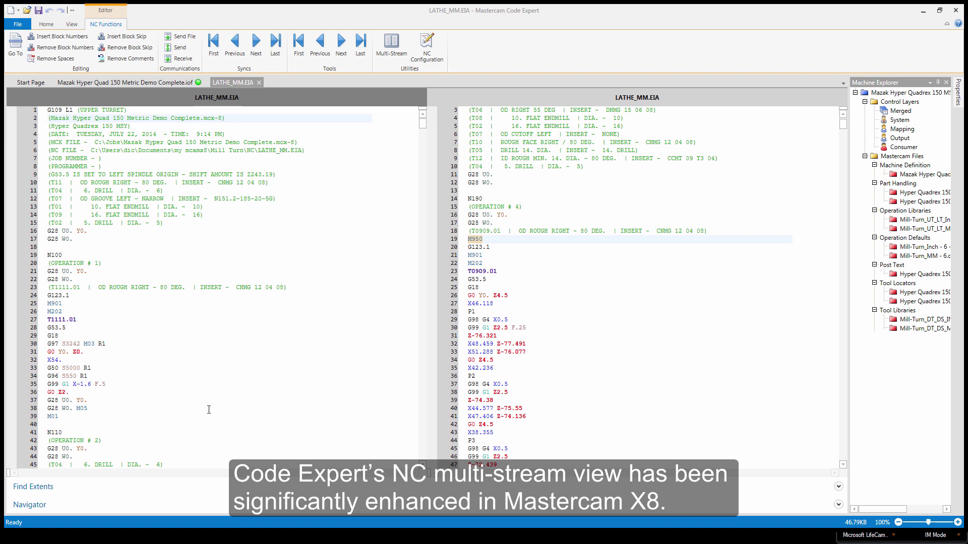
# Expand the Navigator pane and toggle each stream's code view off and back on.
pyautogui.click(36, 506)
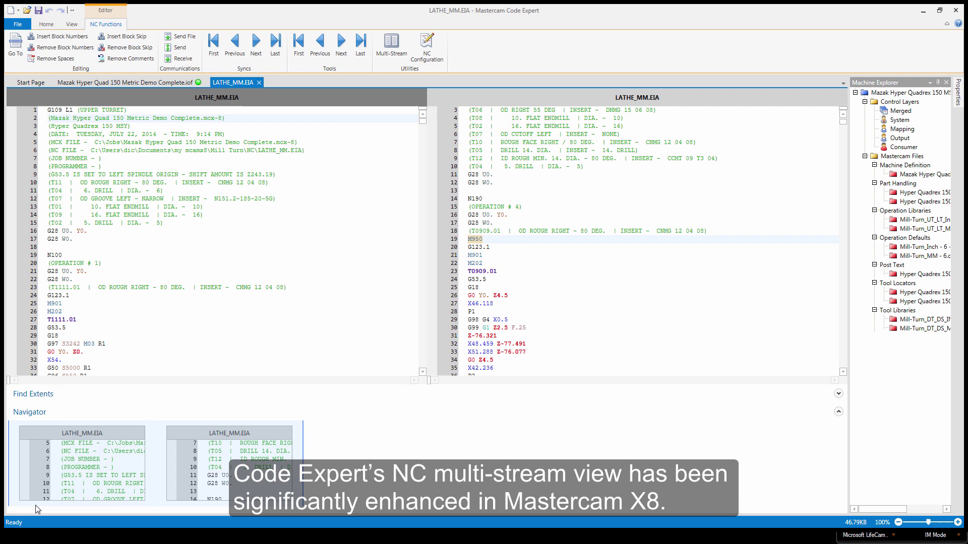
pyautogui.click(92, 456)
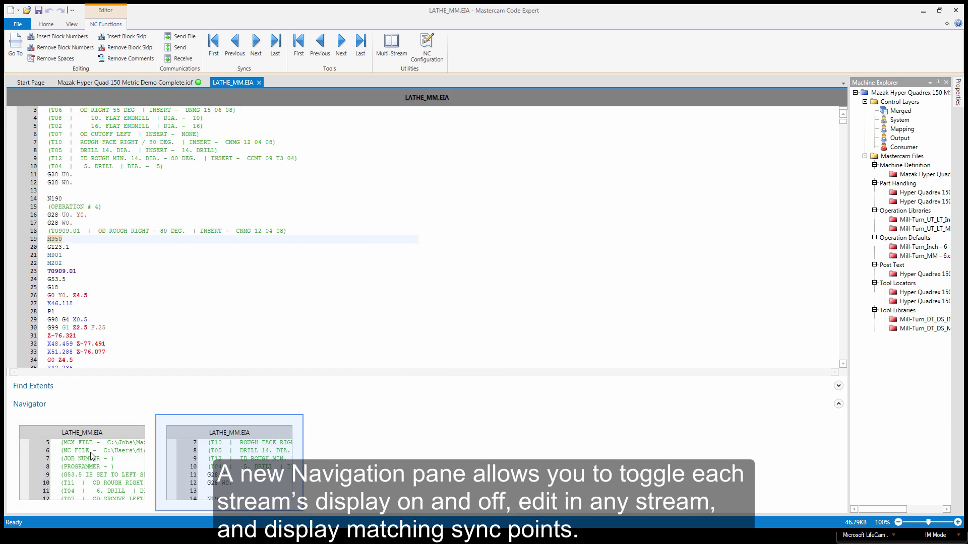
pyautogui.click(92, 457)
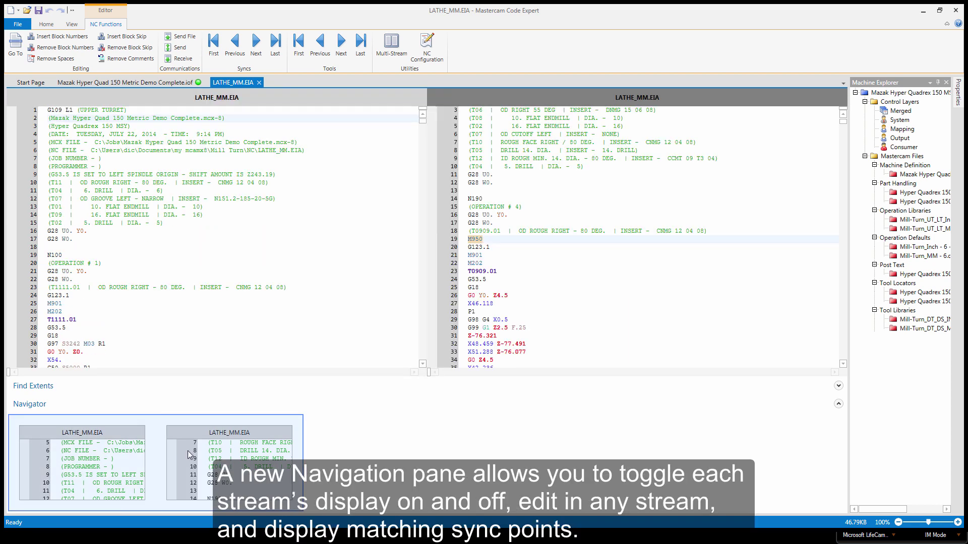
pyautogui.click(206, 455)
pyautogui.click(237, 456)
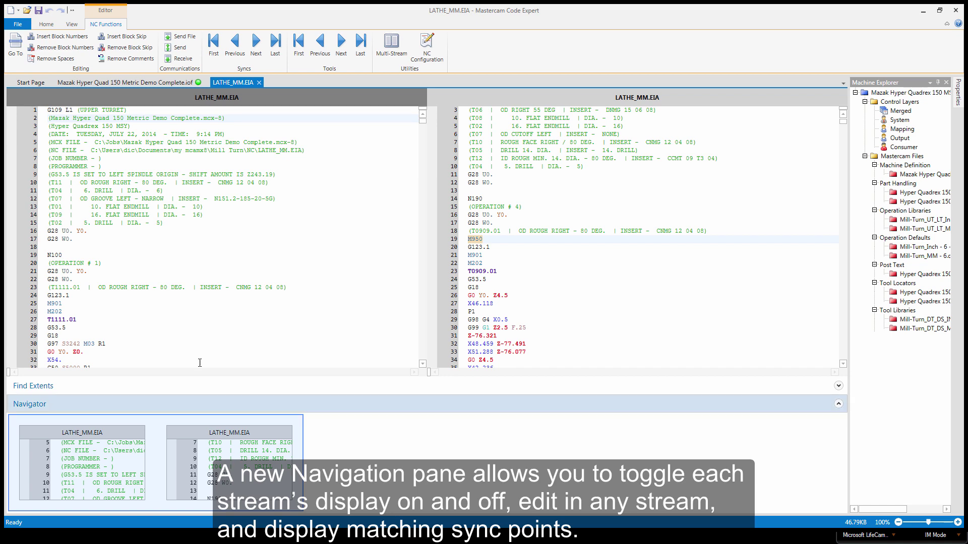
# Step the left stream through Syncs Next to P1 on line 81, aligning the right stream's matching P1.
pyautogui.click(204, 240)
pyautogui.click(257, 47)
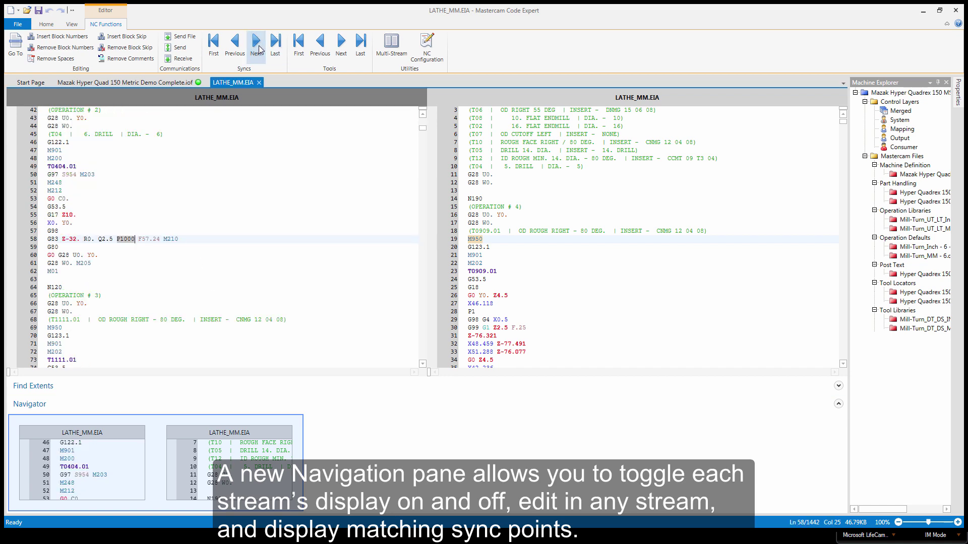
pyautogui.click(258, 48)
pyautogui.click(257, 48)
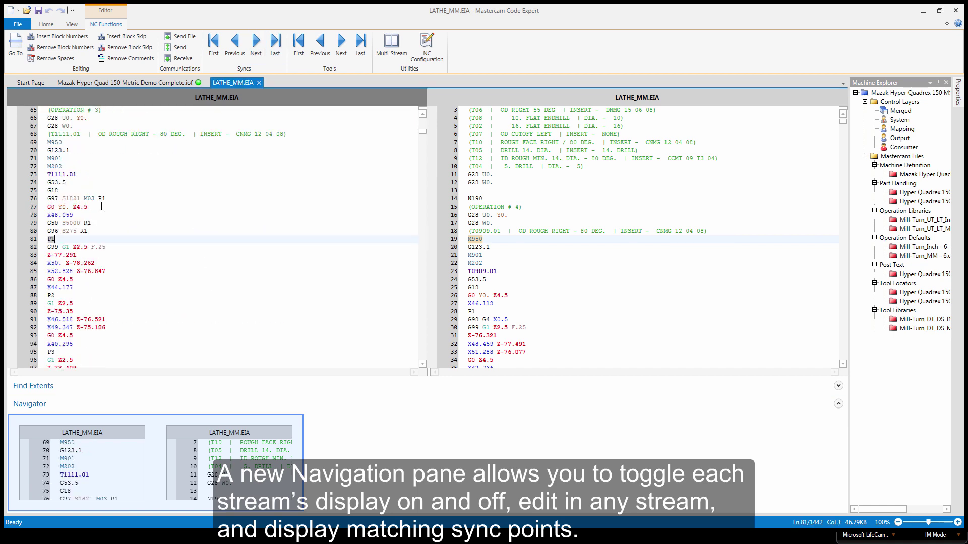
pyautogui.click(52, 239)
pyautogui.click(52, 239)
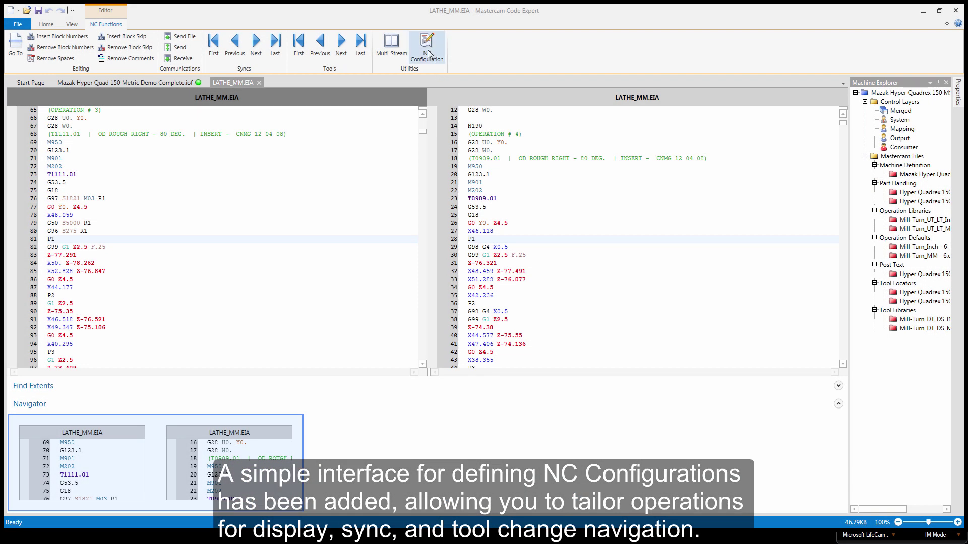
# Browse the Fanuc Mill NC Configuration's Sync Points, Tool Callouts, Comments and Utilities tabs.
pyautogui.click(426, 48)
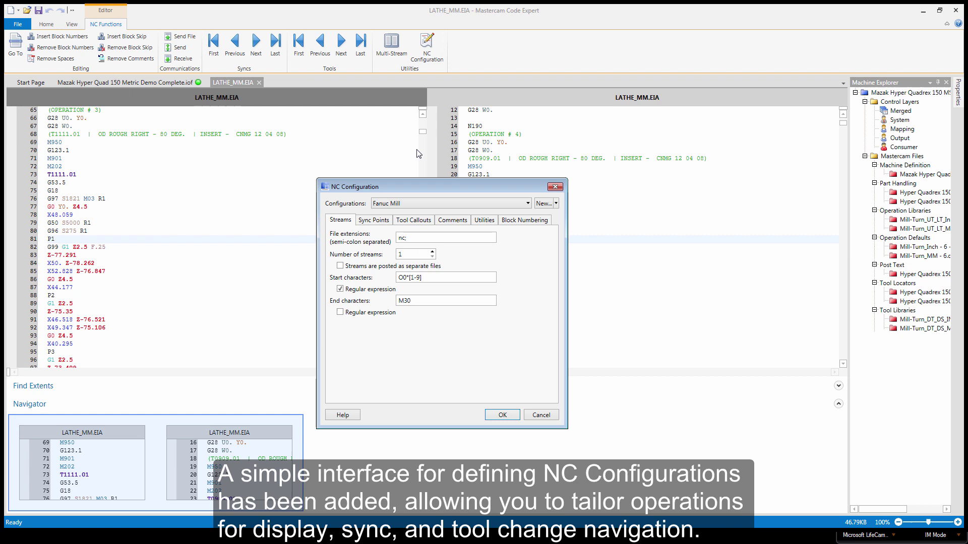
pyautogui.click(373, 221)
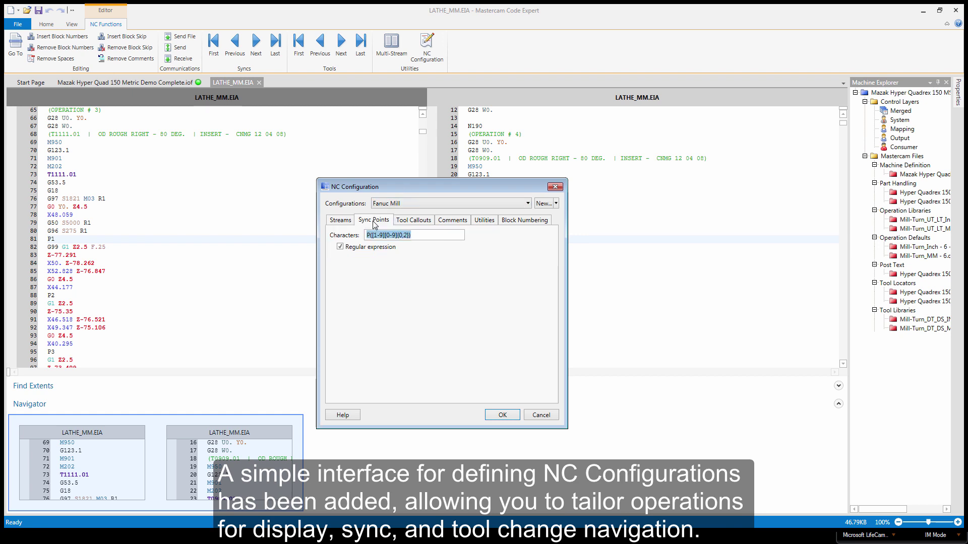
pyautogui.click(431, 220)
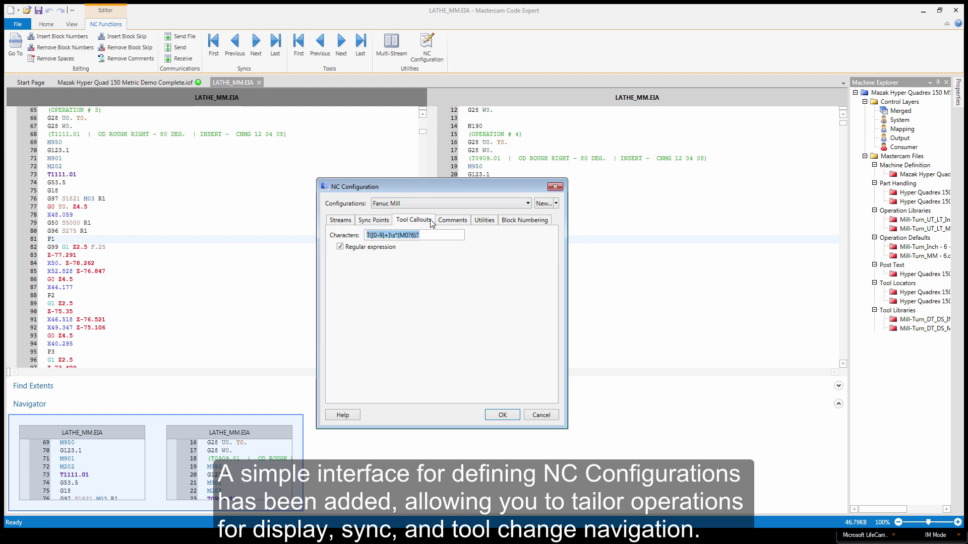
pyautogui.click(469, 221)
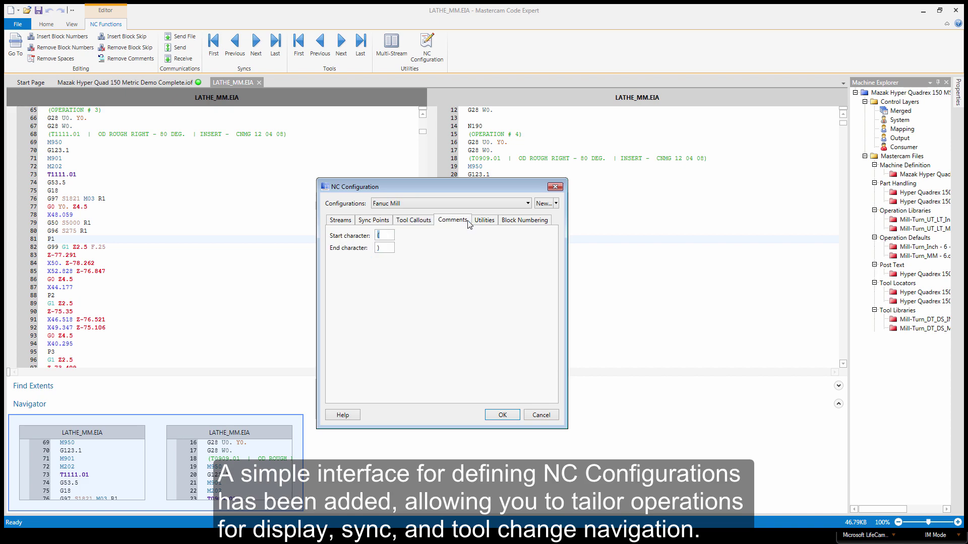
pyautogui.click(484, 221)
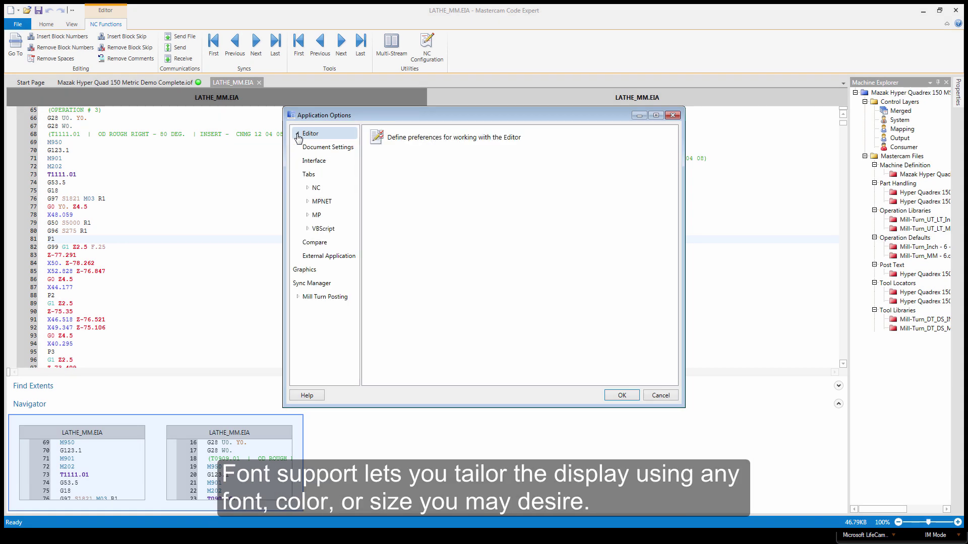
# Set the NC Fonts and Colors font size to 22 in Application Options and apply it.
pyautogui.click(309, 188)
pyautogui.click(348, 243)
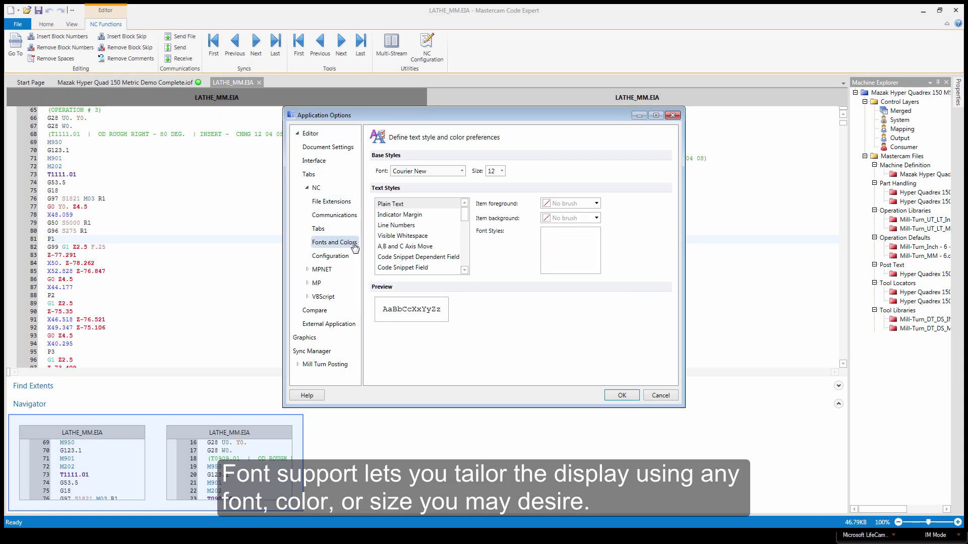
pyautogui.click(501, 171)
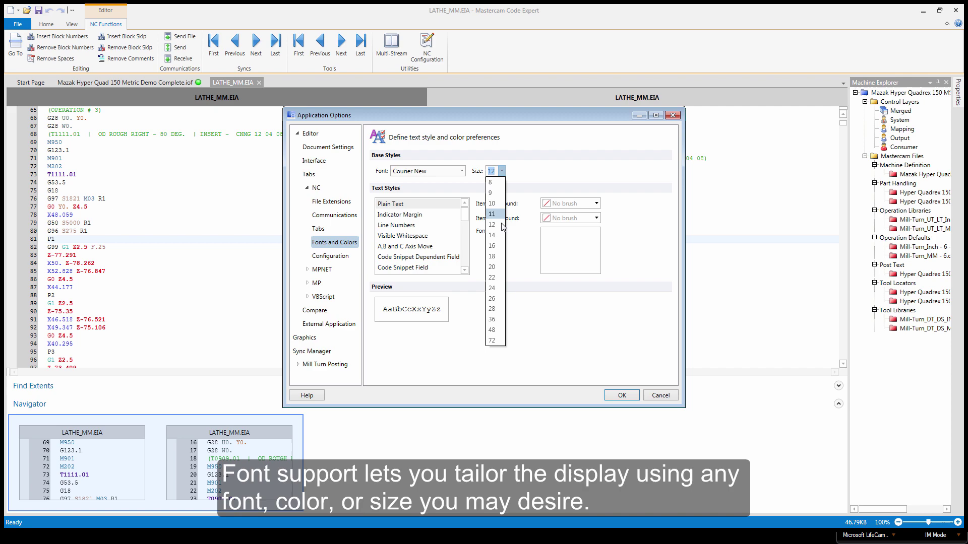
pyautogui.click(492, 277)
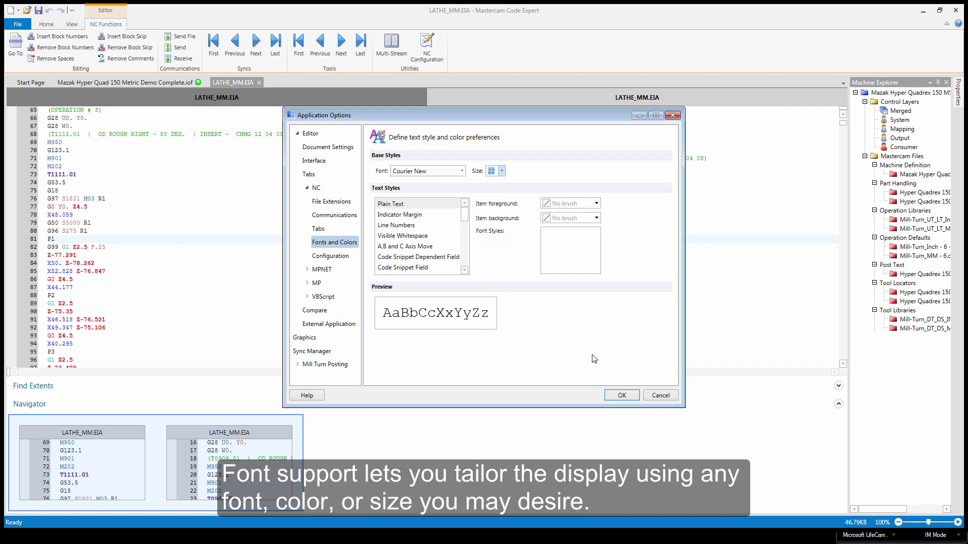
pyautogui.click(621, 397)
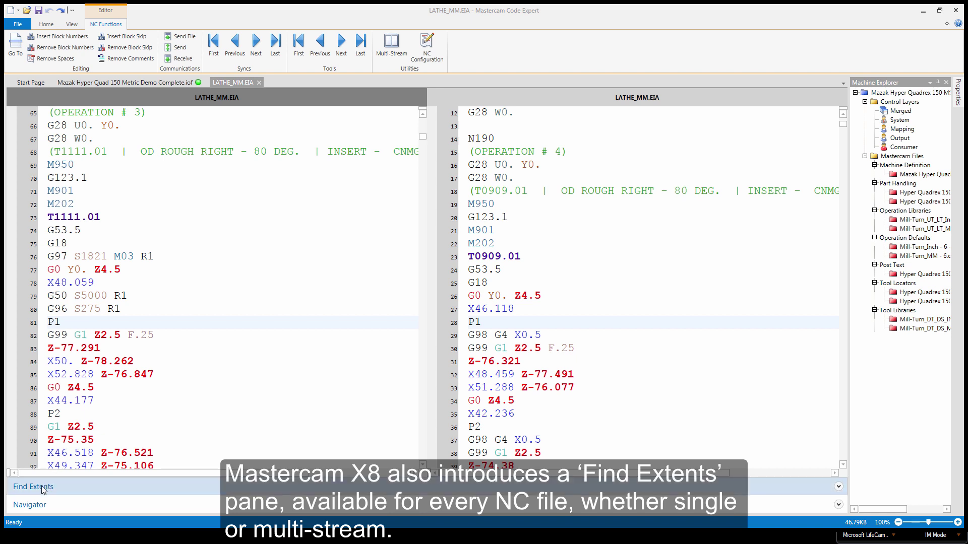
# Expand the Find Extents pane listing X, Y, Z, C, S and F min/max values for both streams.
pyautogui.click(44, 487)
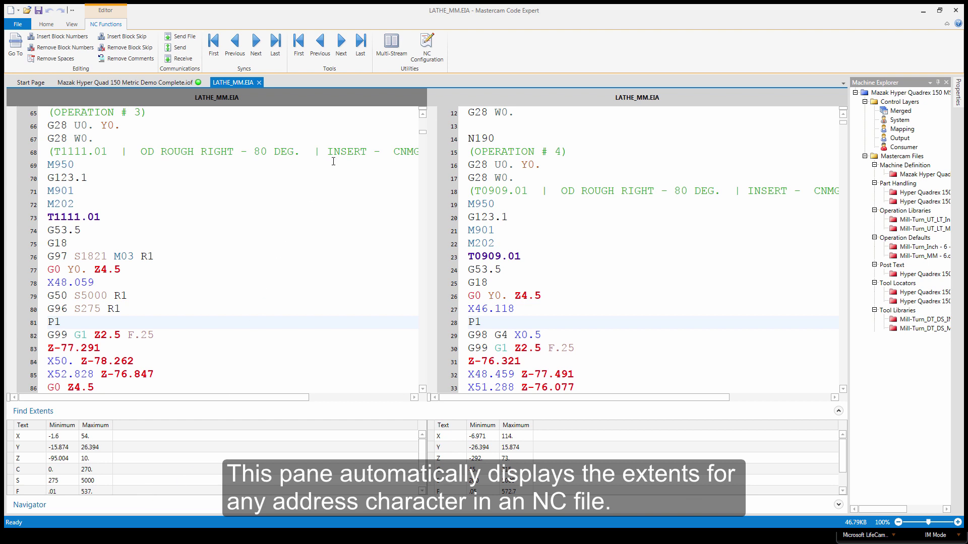
# Check the Find Extents characters in NC Configuration Utilities, then replace line 78's X48.059 with 500.
pyautogui.click(425, 52)
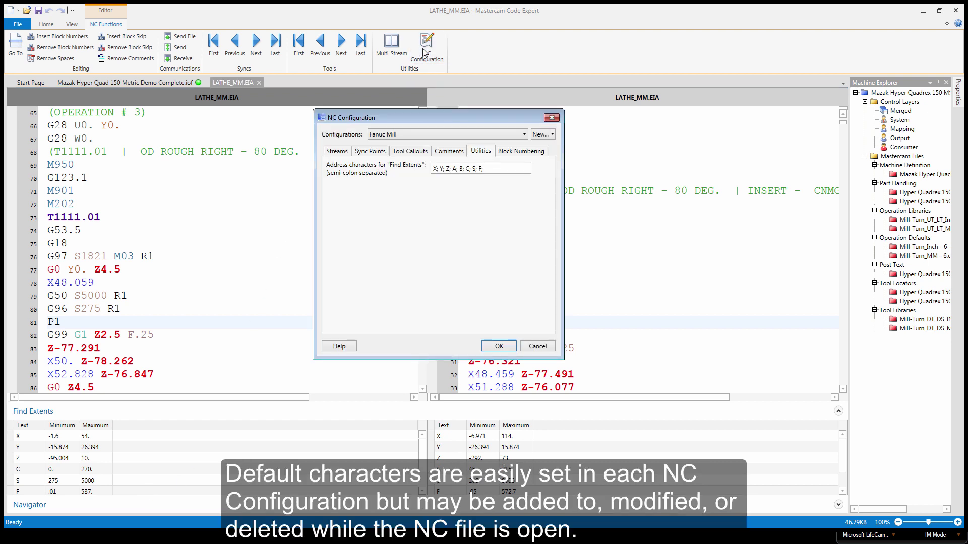
pyautogui.click(487, 169)
pyautogui.click(499, 347)
pyautogui.moveTo(96, 283); pyautogui.dragTo(55, 283)
pyautogui.write('500.')
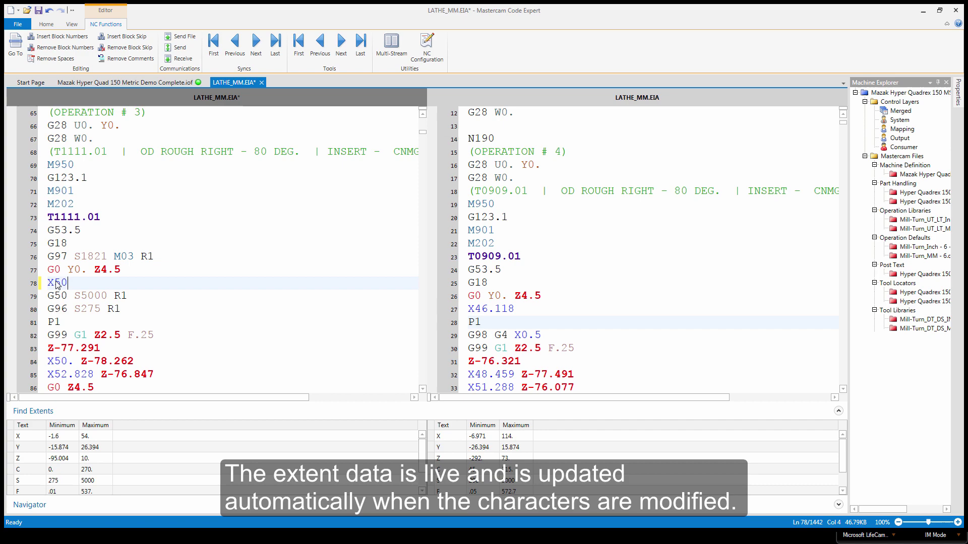